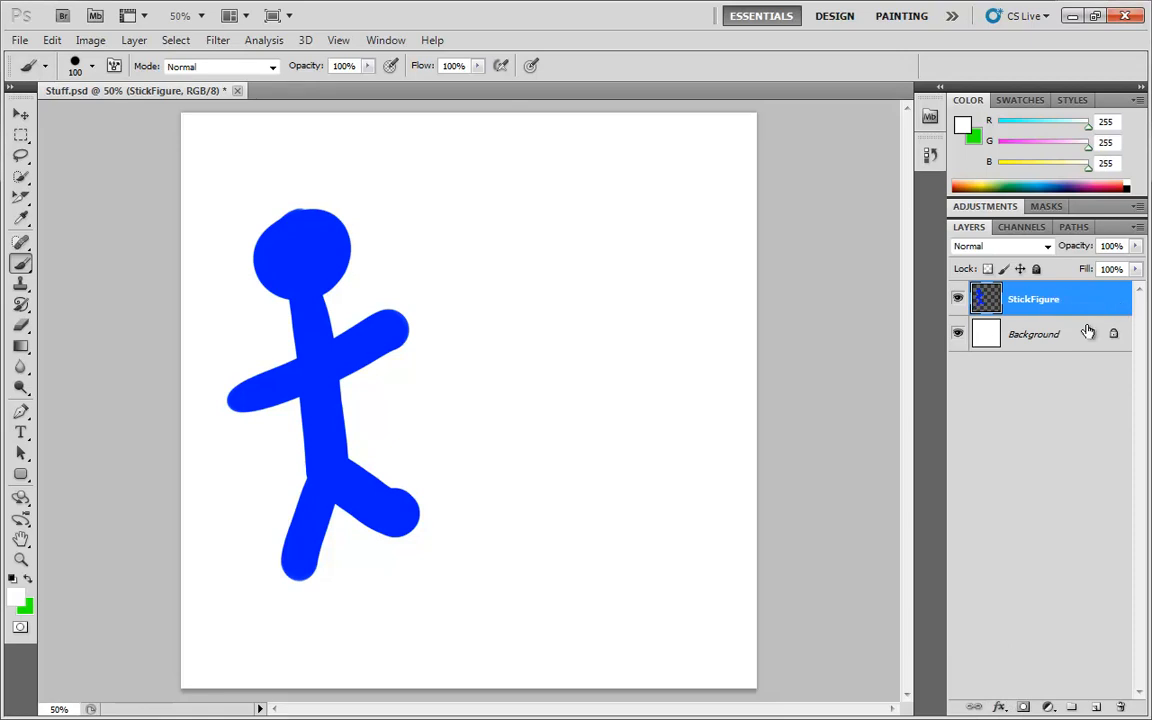
Apply a black-to-white Gradient Overlay to the StickFigure layer
{"action": "double_click", "coordinate": [1117, 303]}
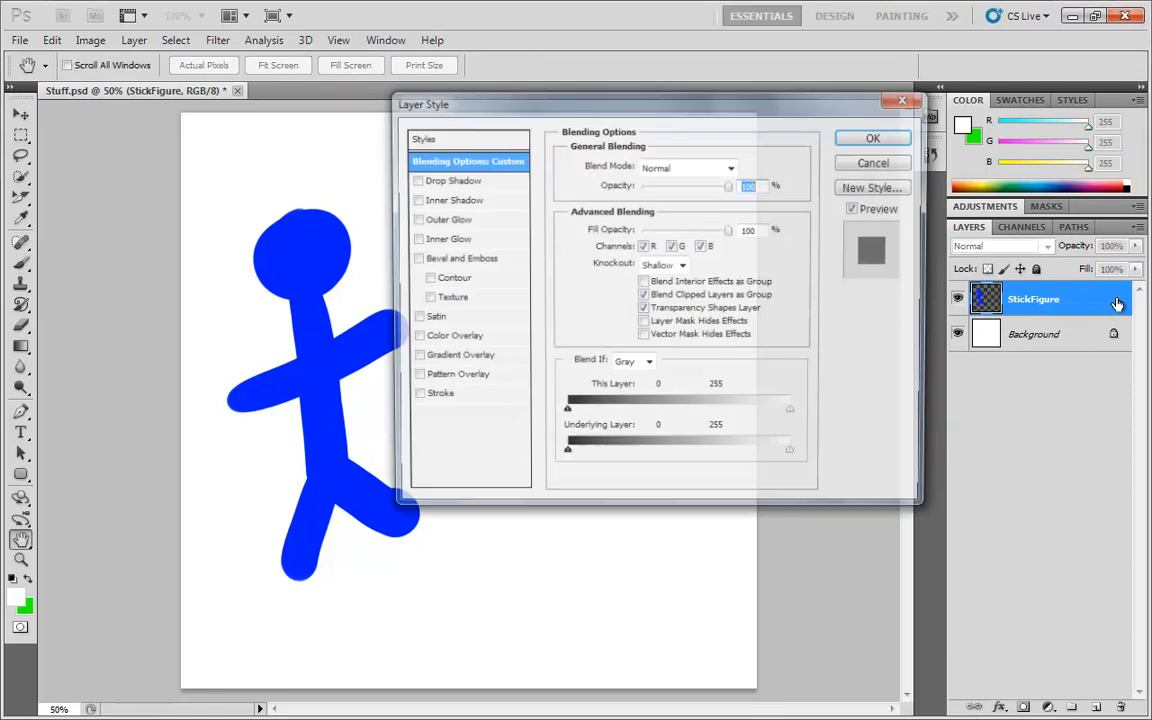
{"action": "left_click_drag", "start_coordinate": [761, 139], "coordinate": [860, 191]}
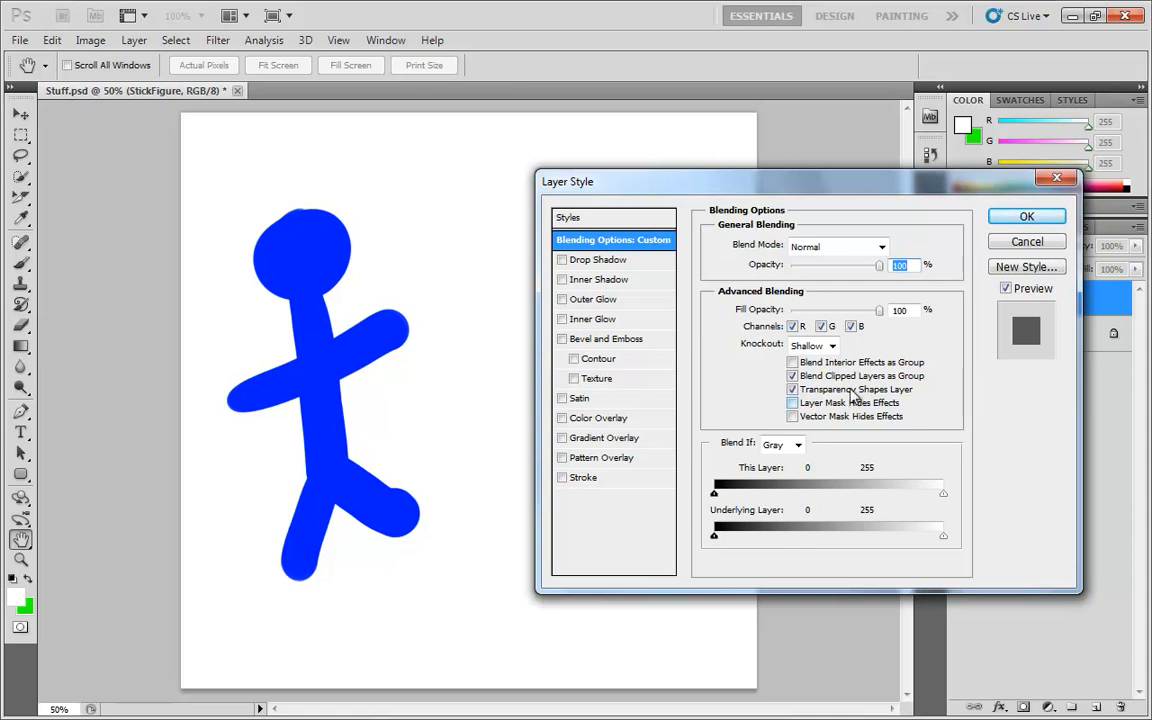
{"action": "left_click", "coordinate": [600, 438]}
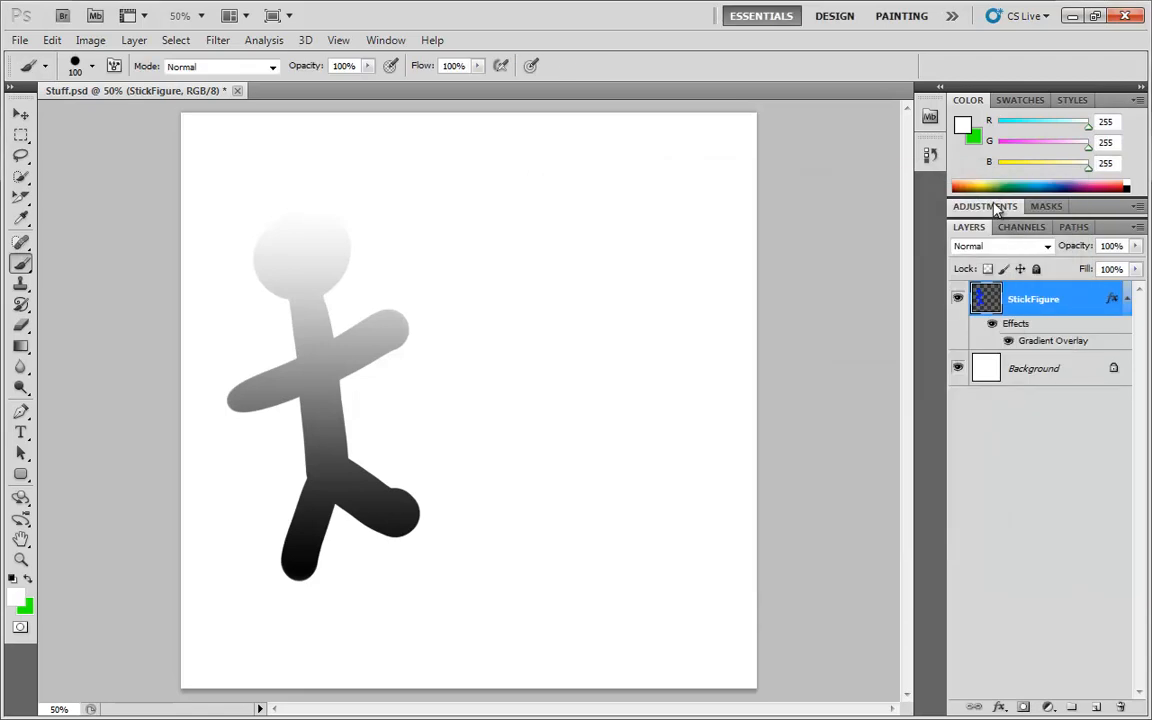
Add a new layer directly above Background and fill it with the green background color
{"action": "left_click", "coordinate": [990, 372]}
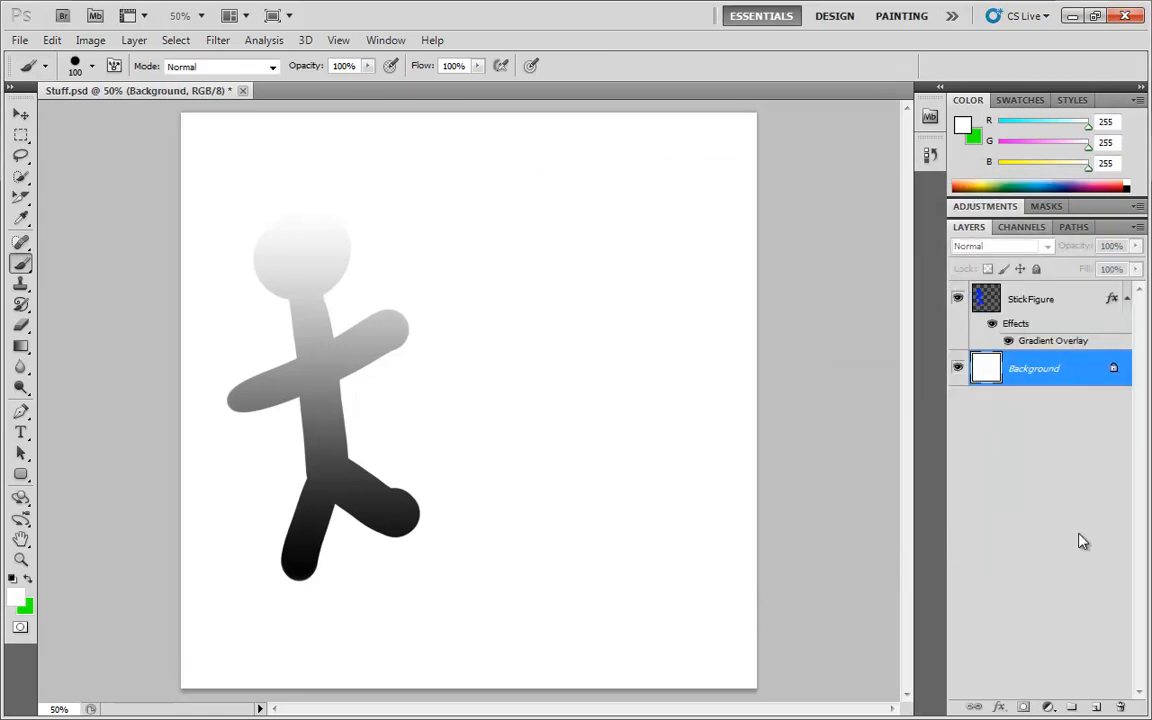
{"action": "left_click", "coordinate": [1095, 708]}
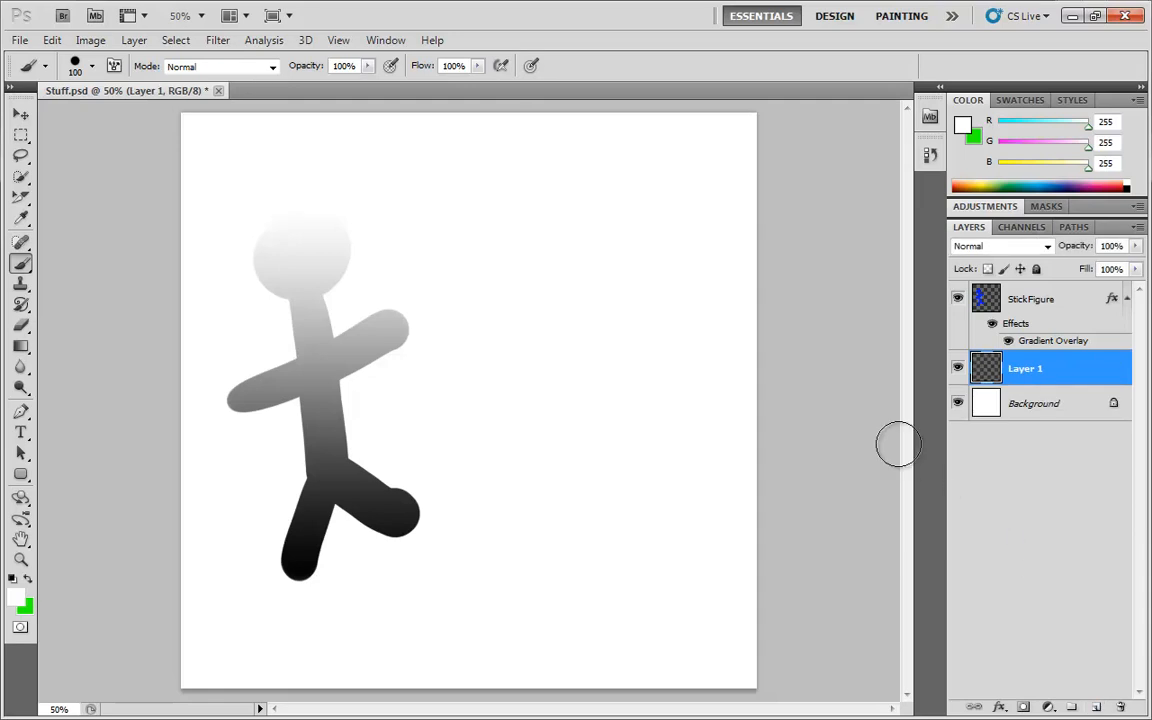
{"action": "key", "text": "alt+BackSpace"}
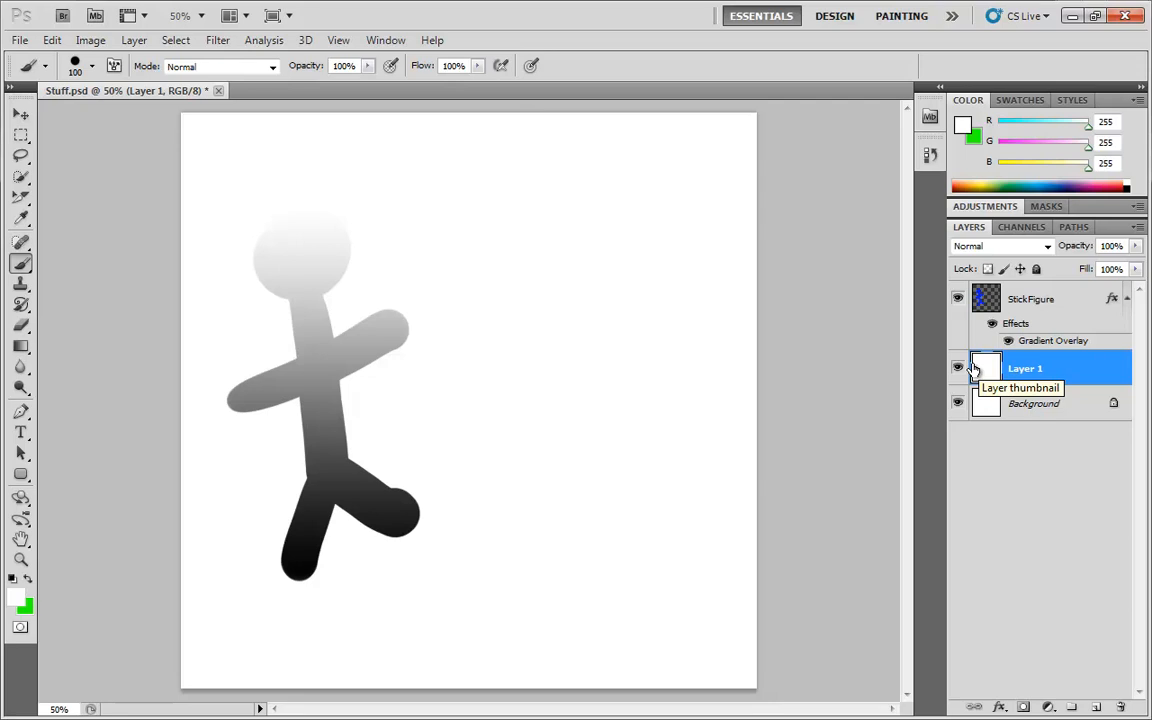
{"action": "key", "text": "ctrl+BackSpace"}
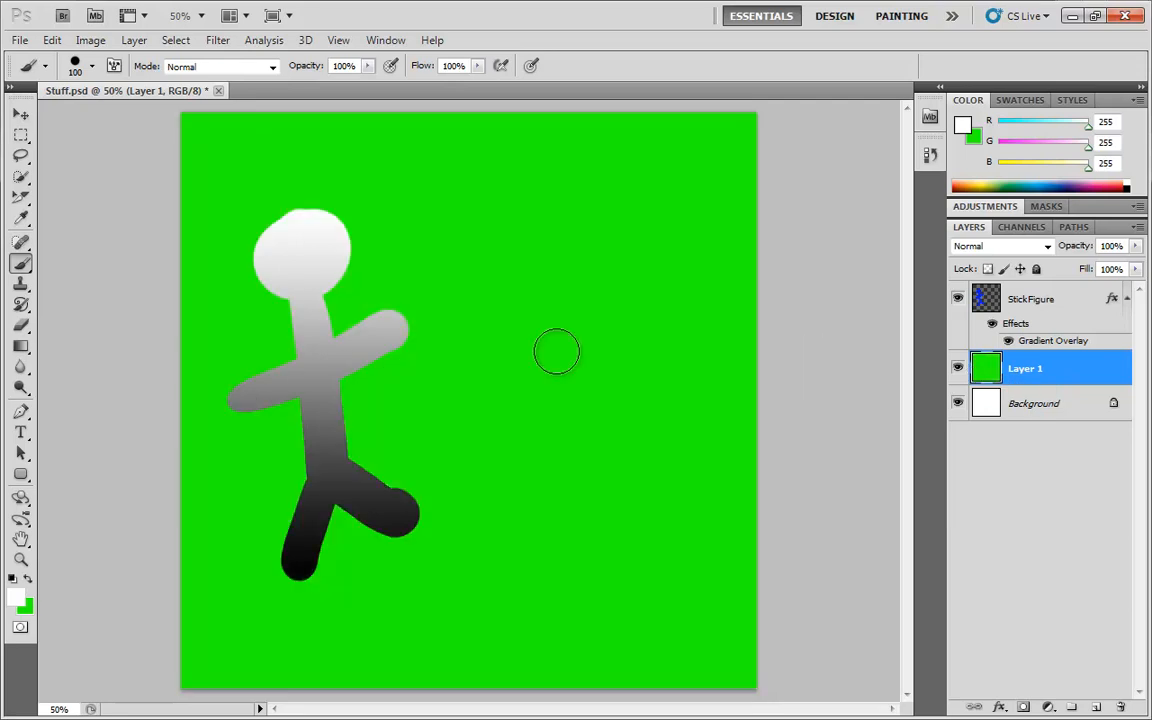
Apply a linear Gradient Overlay to Layer 1 with its angle rotated to run from black at the top to white at the bottom
{"action": "double_click", "coordinate": [1121, 372]}
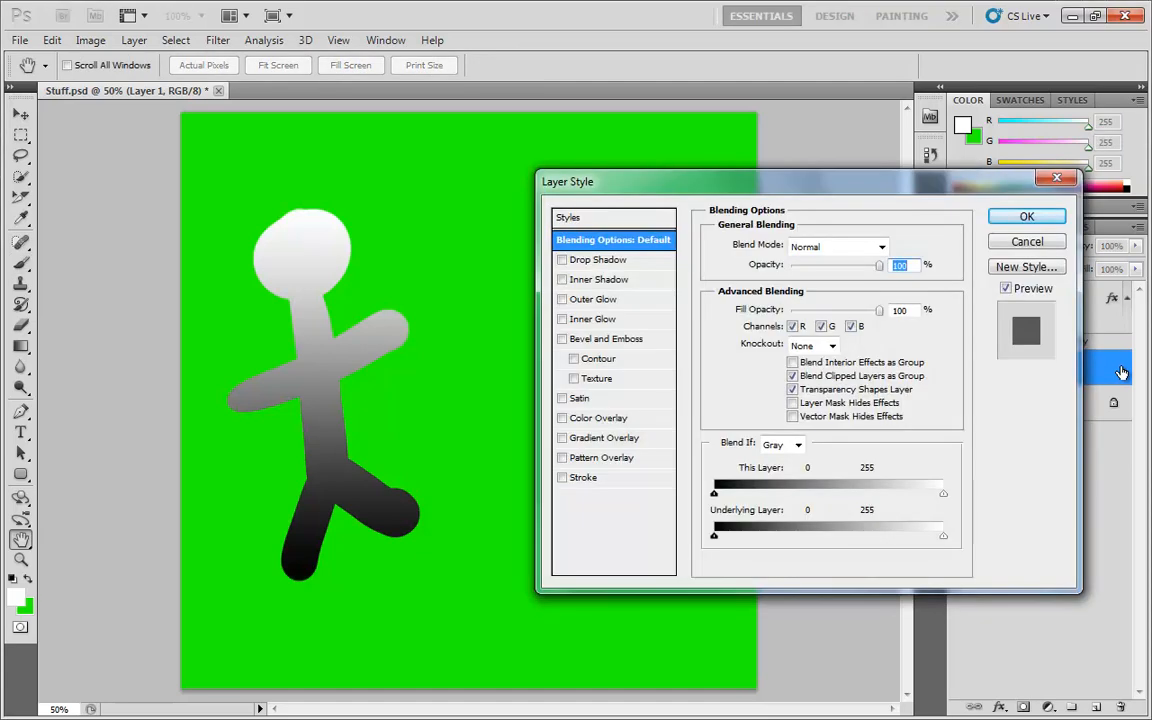
{"action": "left_click", "coordinate": [620, 440]}
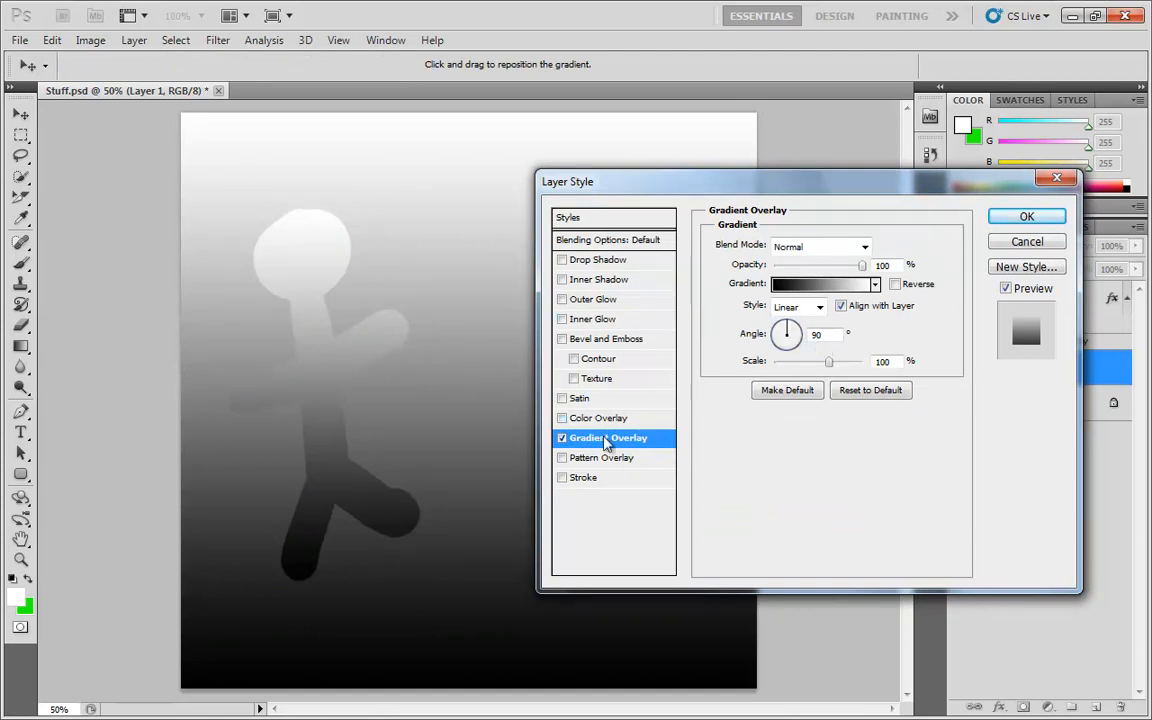
{"action": "left_click_drag", "start_coordinate": [786, 327], "coordinate": [789, 364]}
{"action": "left_click_drag", "start_coordinate": [786, 535], "coordinate": [803, 543]}
{"action": "left_click_drag", "start_coordinate": [790, 594], "coordinate": [792, 446]}
{"action": "left_click_drag", "start_coordinate": [786, 682], "coordinate": [828, 549]}
{"action": "left_click_drag", "start_coordinate": [624, 588], "coordinate": [776, 628]}
{"action": "left_click", "coordinate": [1024, 218]}
{"action": "key", "text": "b"}
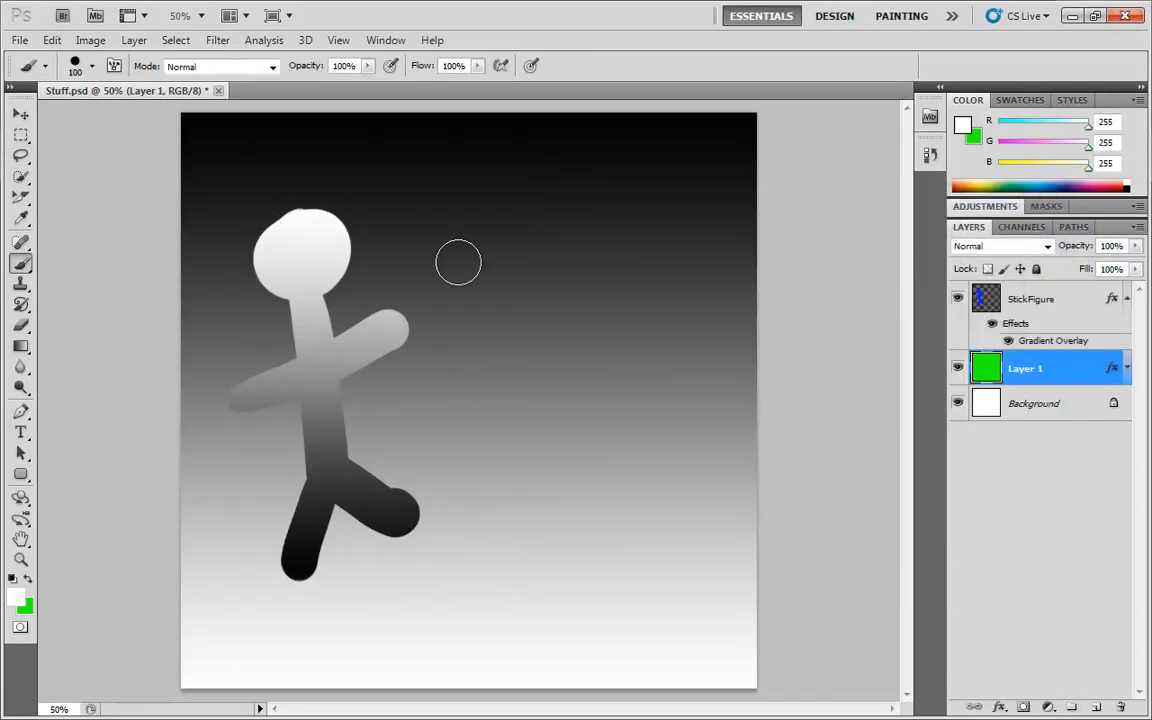
Open the StickFigure layer's blending options and set Blend If to Gray
{"action": "left_click", "coordinate": [1100, 298]}
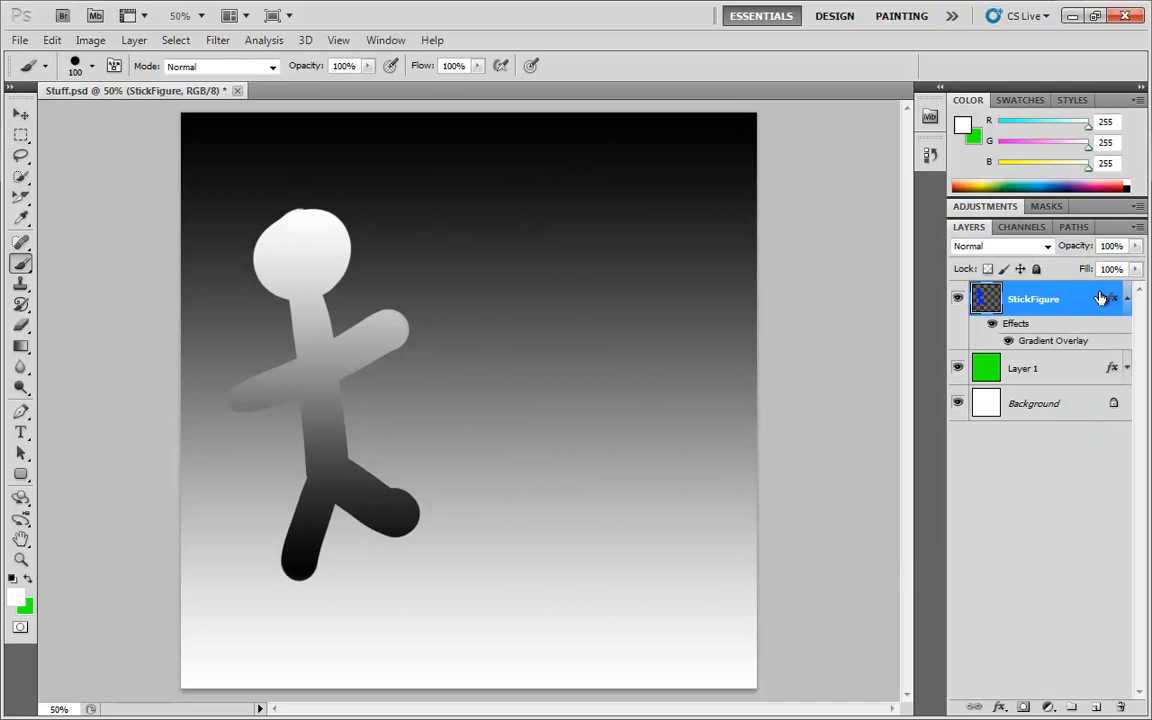
{"action": "double_click", "coordinate": [1100, 299]}
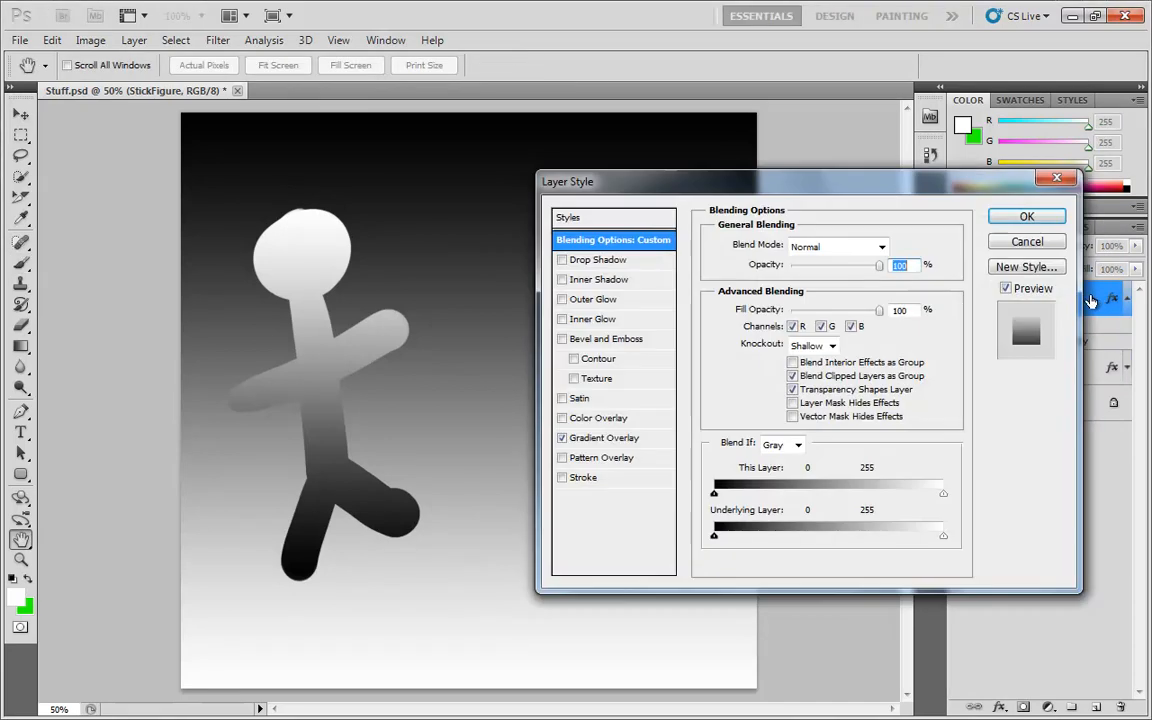
{"action": "left_click", "coordinate": [798, 446]}
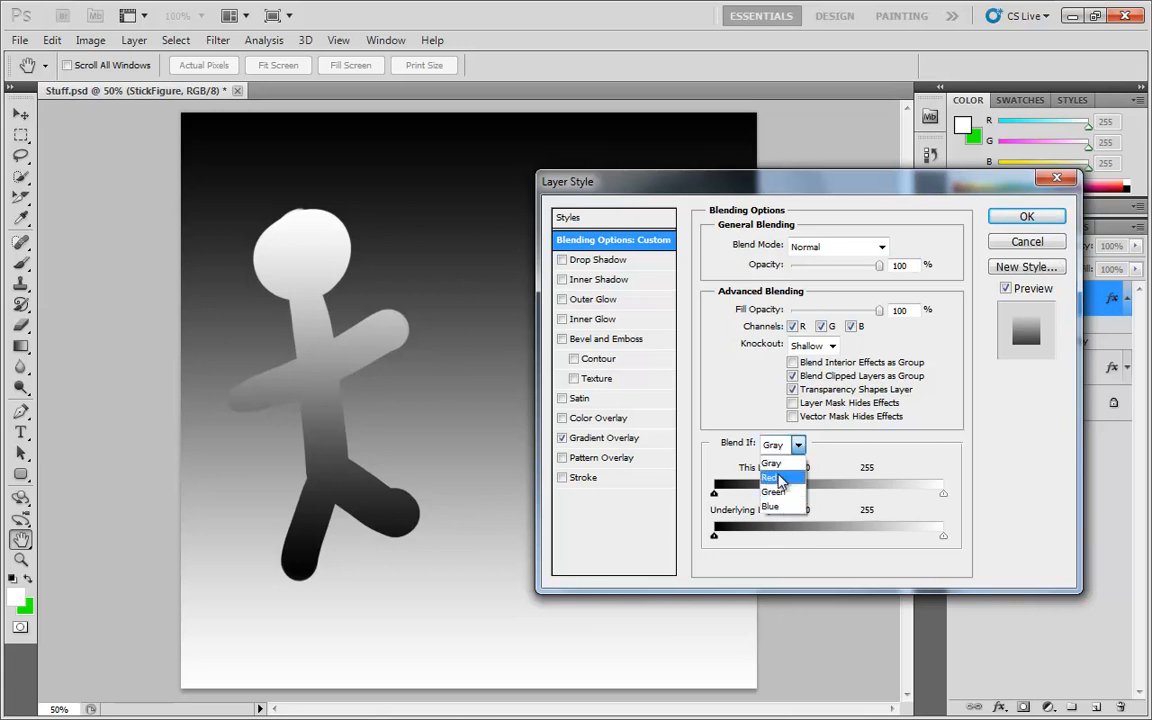
{"action": "left_click", "coordinate": [772, 464]}
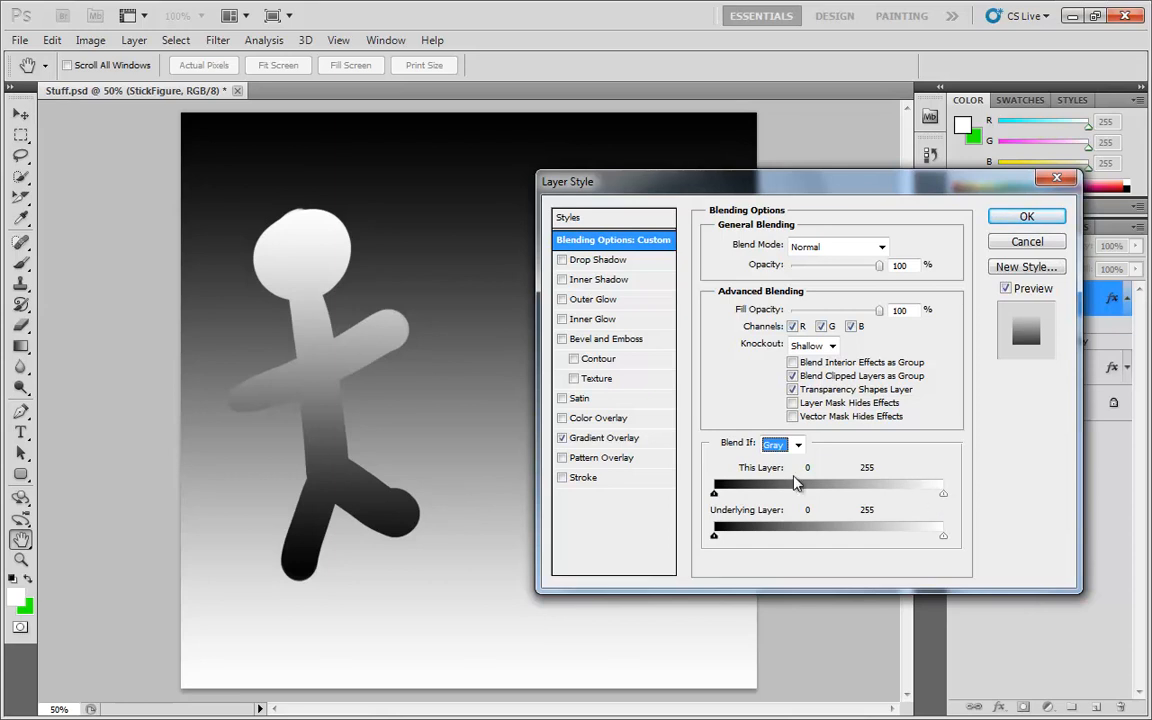
Try lowering the This Layer white limit to 158, and reset it to 255
{"action": "left_click_drag", "start_coordinate": [943, 494], "coordinate": [857, 505]}
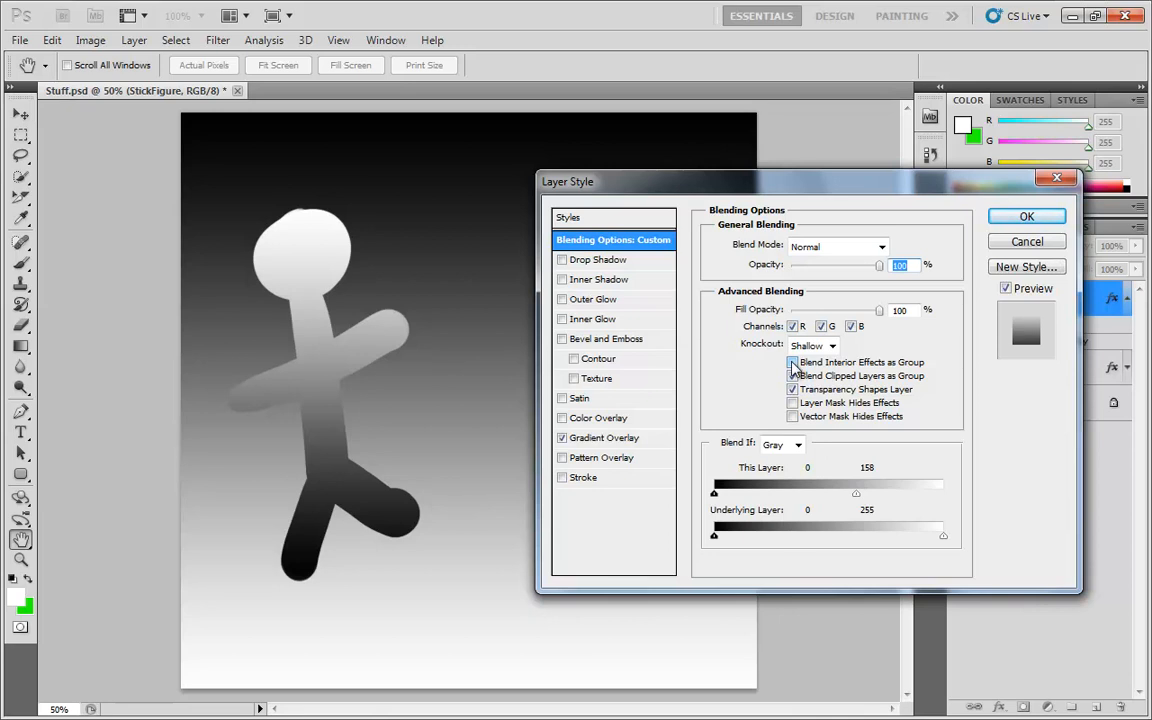
{"action": "left_click_drag", "start_coordinate": [857, 496], "coordinate": [958, 508]}
{"action": "left_click_drag", "start_coordinate": [943, 494], "coordinate": [974, 504]}
Set StickFigure's Knockout to None and enable Blend Interior Effects as Group
{"action": "left_click", "coordinate": [832, 346]}
{"action": "left_click", "coordinate": [800, 364]}
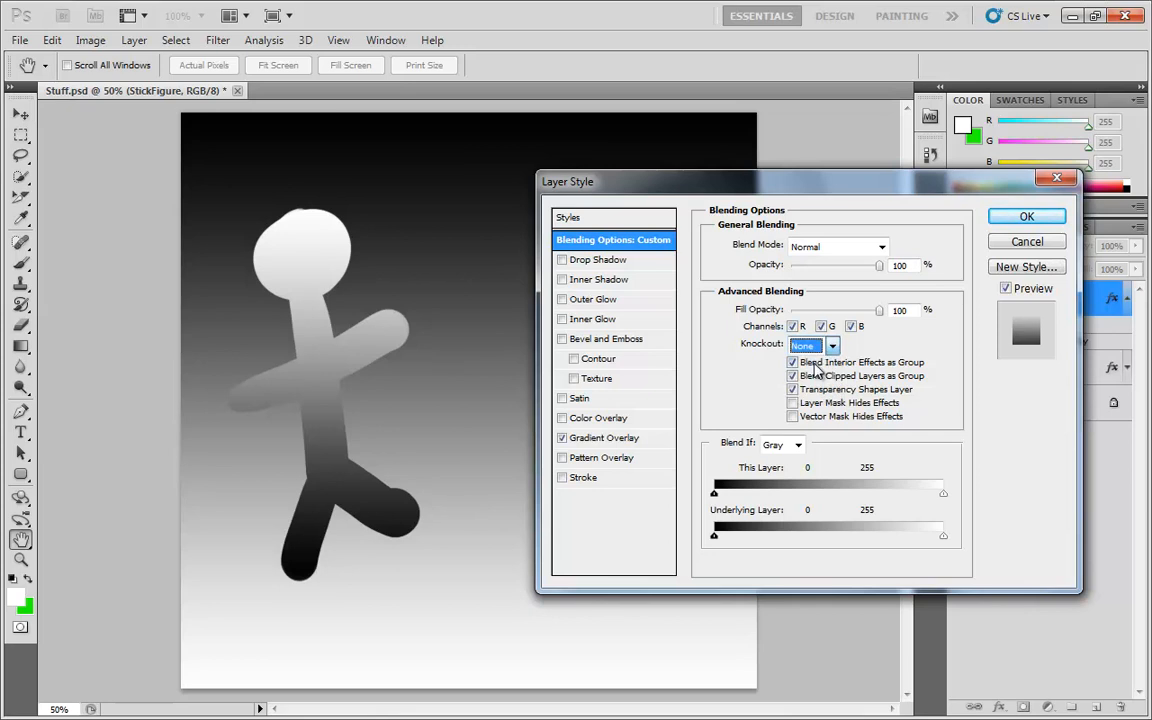
Try This Layer blend ranges of 0 to 138 and 92 to 169, and reset the range to 0 to 255
{"action": "left_click_drag", "start_coordinate": [942, 493], "coordinate": [838, 494]}
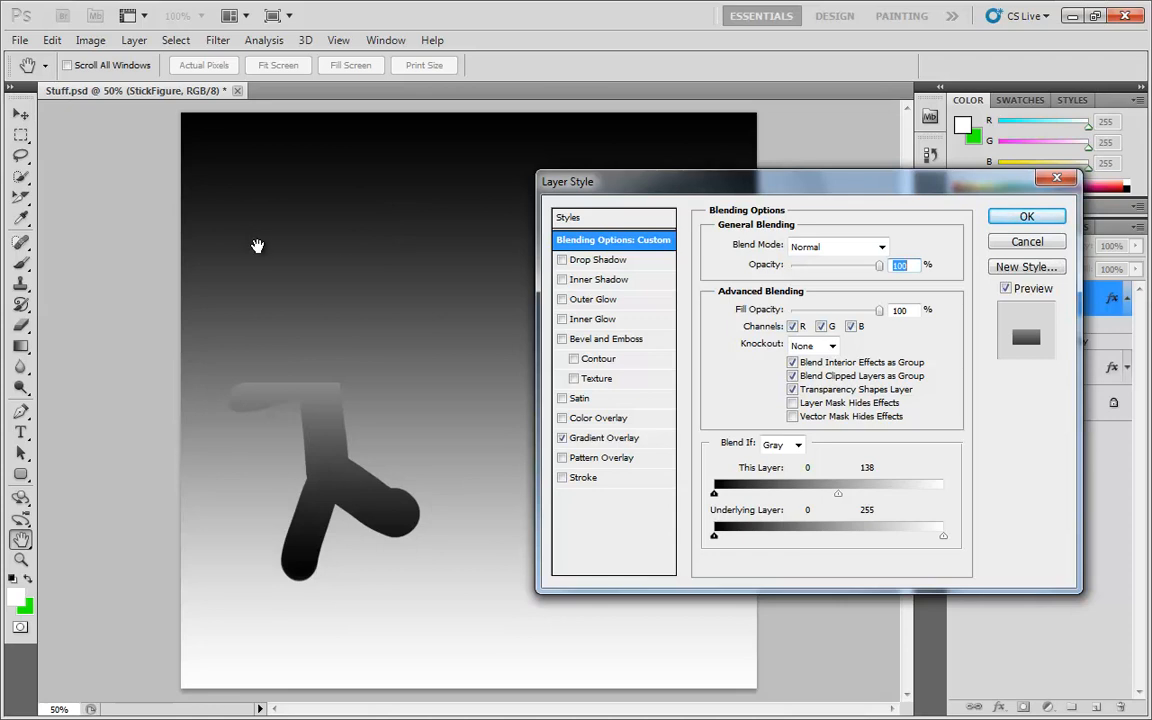
{"action": "left_click_drag", "start_coordinate": [842, 498], "coordinate": [944, 499]}
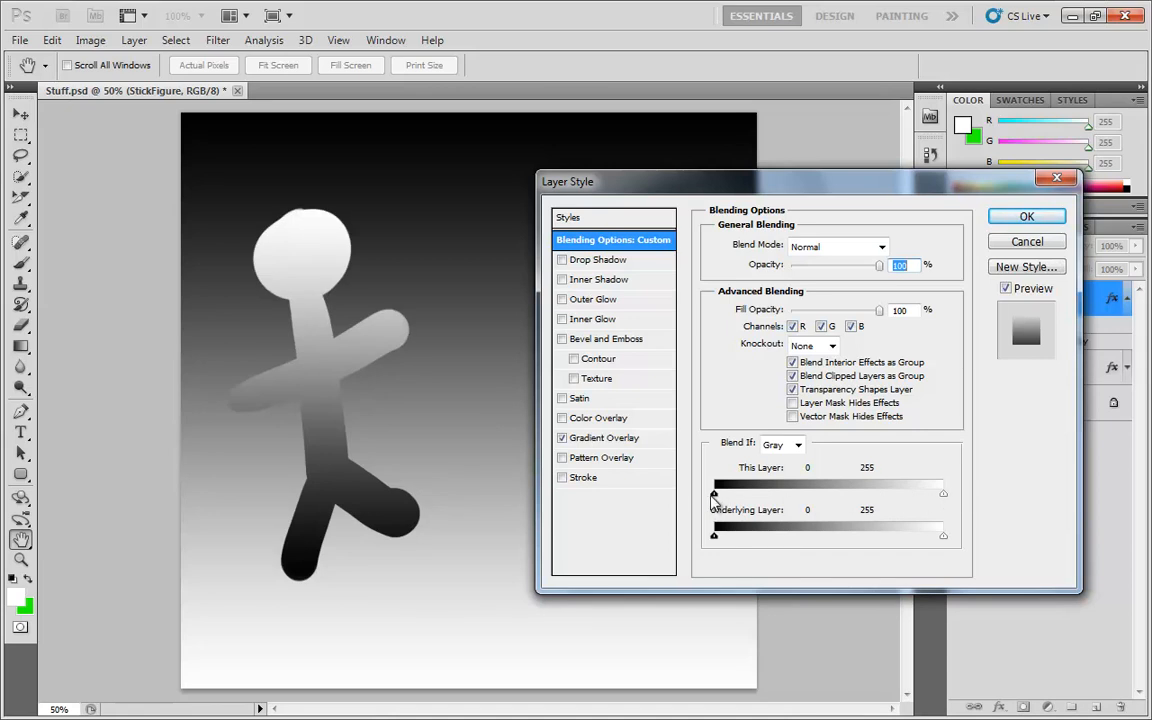
{"action": "left_click_drag", "start_coordinate": [716, 498], "coordinate": [797, 497]}
{"action": "left_click_drag", "start_coordinate": [890, 495], "coordinate": [866, 496]}
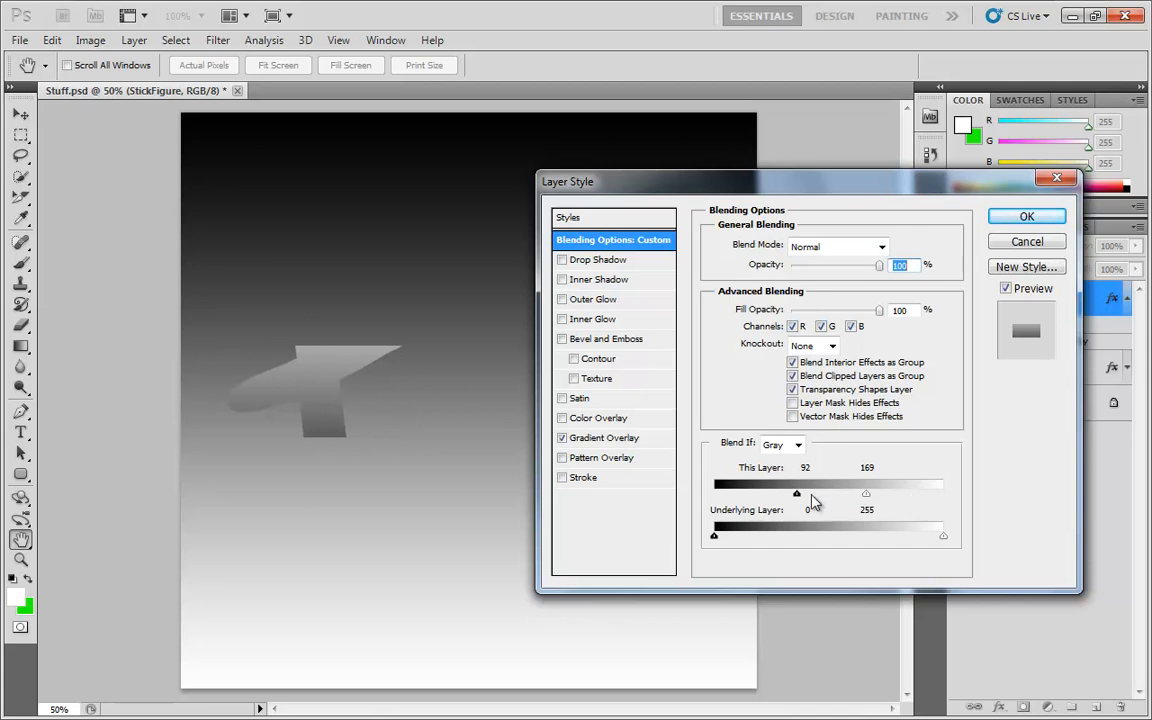
{"action": "left_click_drag", "start_coordinate": [797, 494], "coordinate": [712, 490]}
{"action": "left_click_drag", "start_coordinate": [866, 494], "coordinate": [943, 495]}
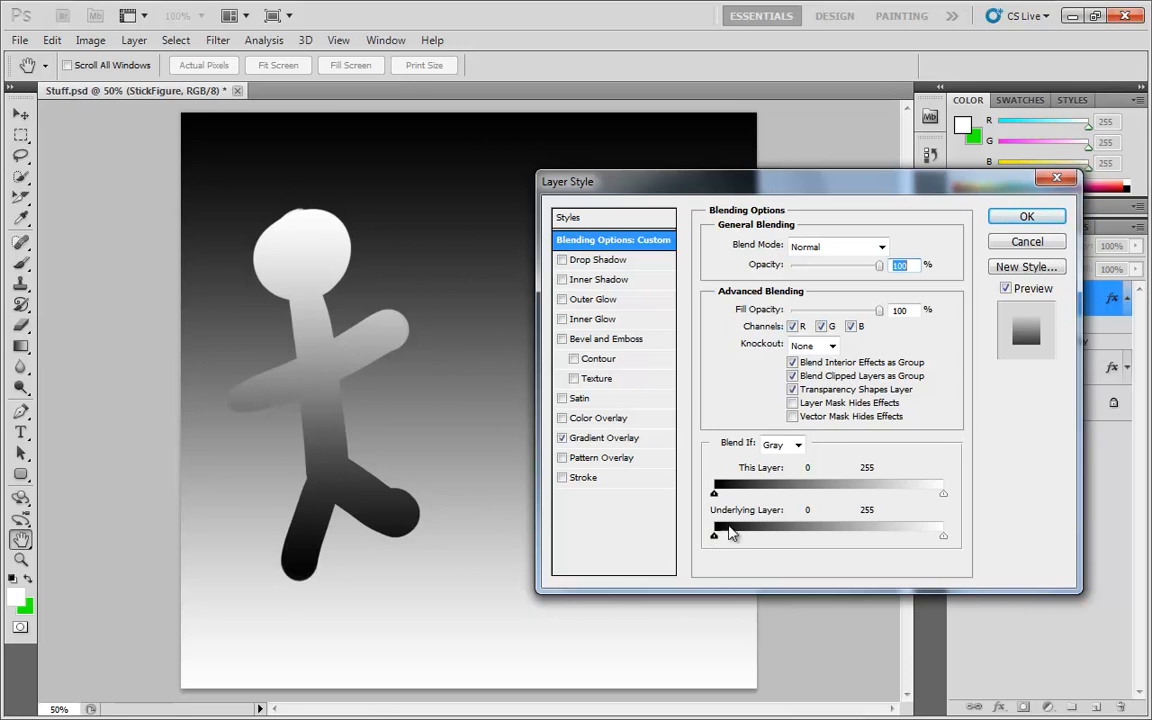
Try raising the Underlying Layer black limit to 90 and 109, and reset it to 0
{"action": "left_click_drag", "start_coordinate": [718, 540], "coordinate": [797, 540]}
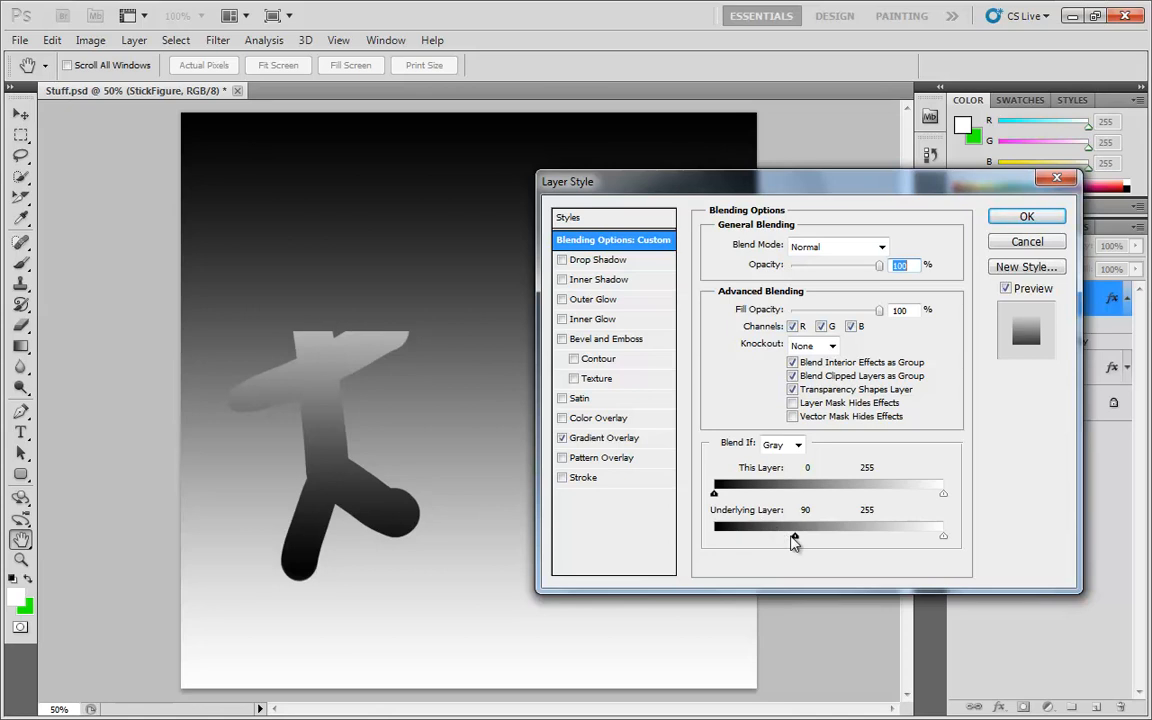
{"action": "mouse_move", "coordinate": [795, 537]}
{"action": "left_mouse_down"}
{"action": "mouse_move", "coordinate": [749, 535]}
{"action": "mouse_move", "coordinate": [815, 540]}
{"action": "left_mouse_up"}
{"action": "mouse_move", "coordinate": [943, 538]}
{"action": "left_mouse_down"}
{"action": "mouse_move", "coordinate": [877, 540]}
{"action": "mouse_move", "coordinate": [938, 540]}
{"action": "left_mouse_up"}
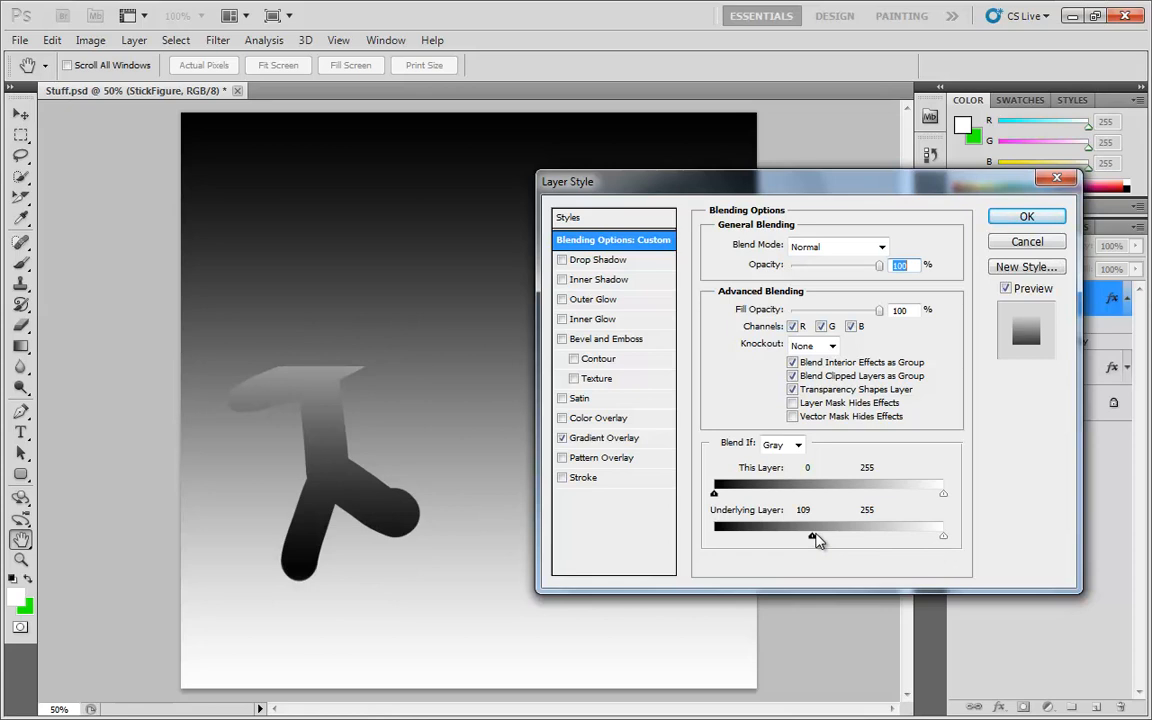
{"action": "left_click_drag", "start_coordinate": [812, 537], "coordinate": [680, 530]}
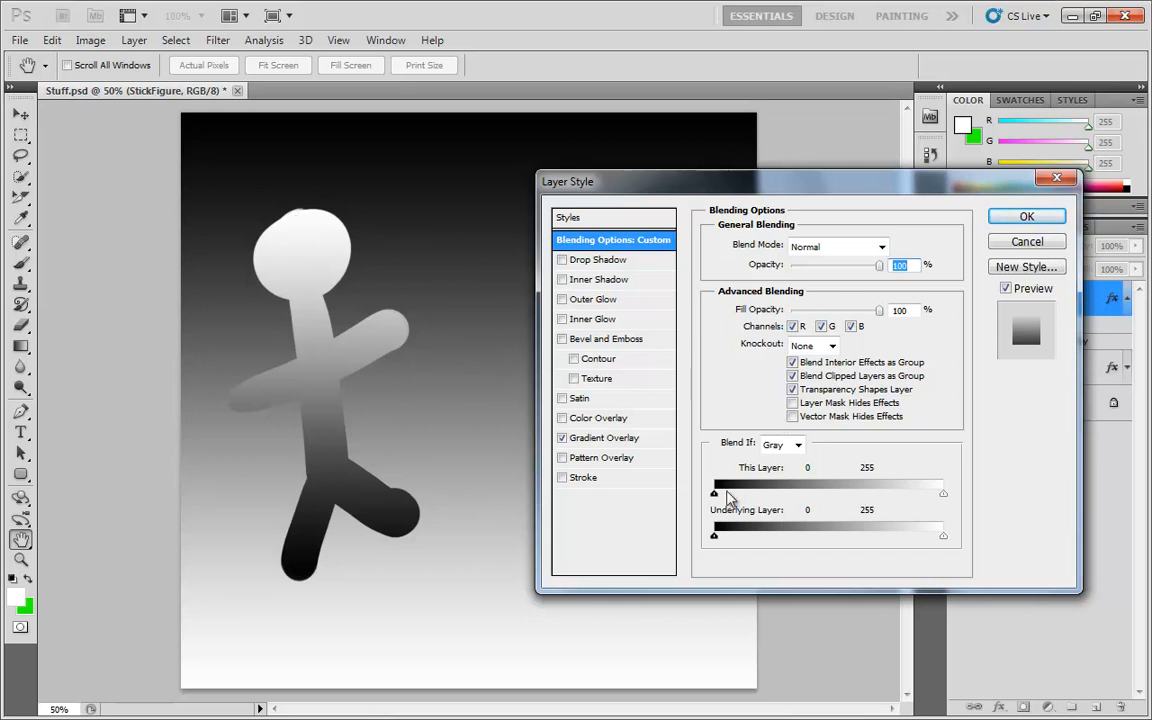
{"action": "mouse_move", "coordinate": [722, 500]}
{"action": "left_mouse_down"}
{"action": "mouse_move", "coordinate": [918, 497]}
{"action": "mouse_move", "coordinate": [713, 489]}
{"action": "left_mouse_up"}
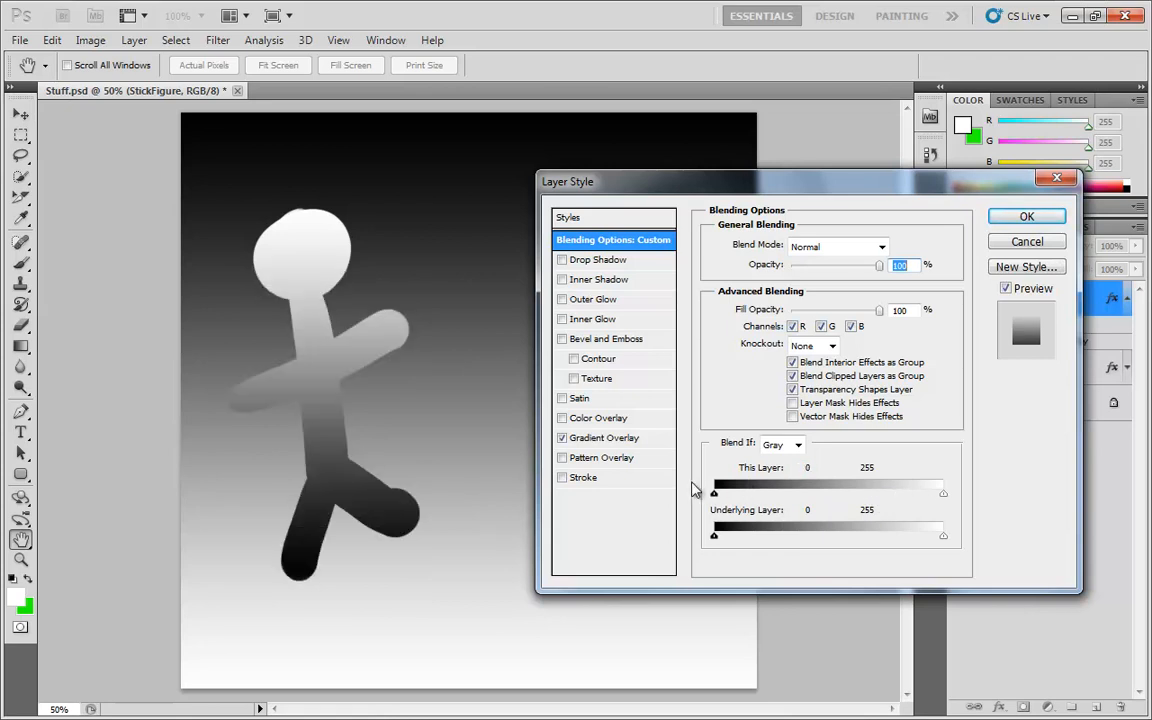